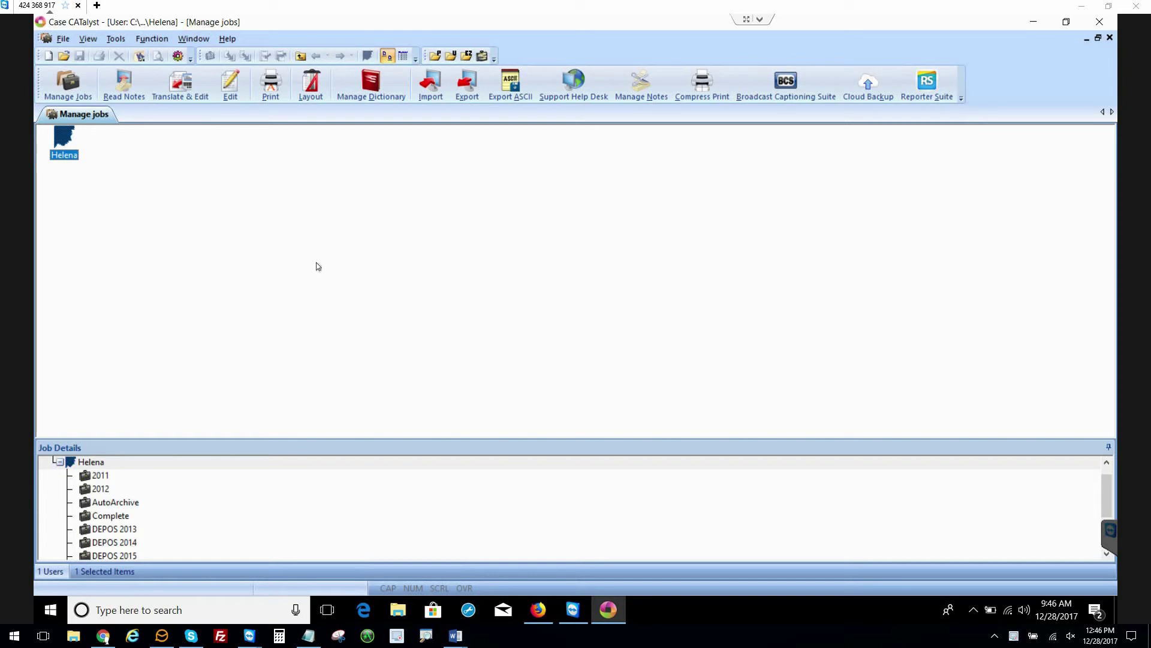
# Open Translate Options from Translate & Edit and show its Realtime tab.
pyautogui.click(186, 91)
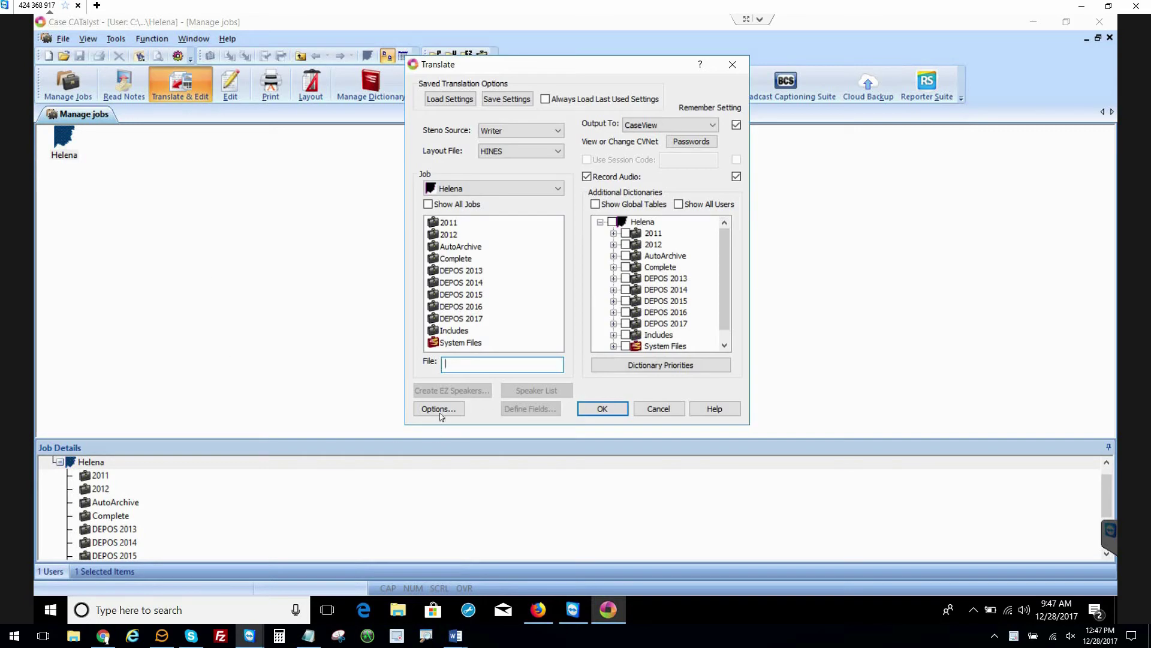
pyautogui.click(440, 410)
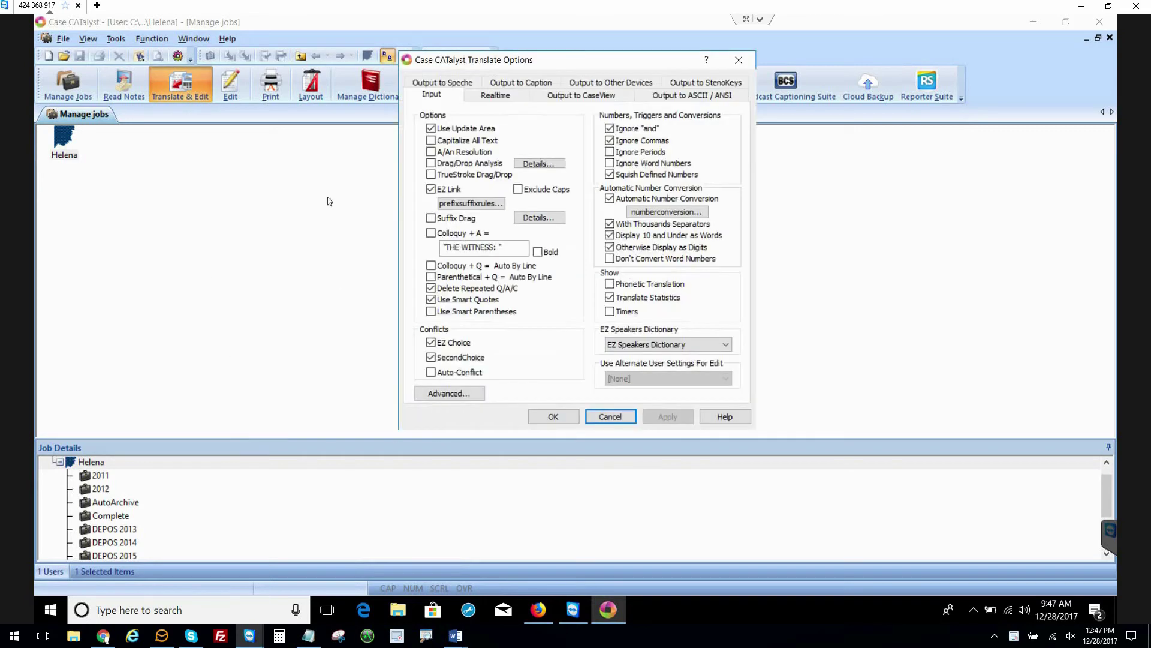
pyautogui.click(509, 96)
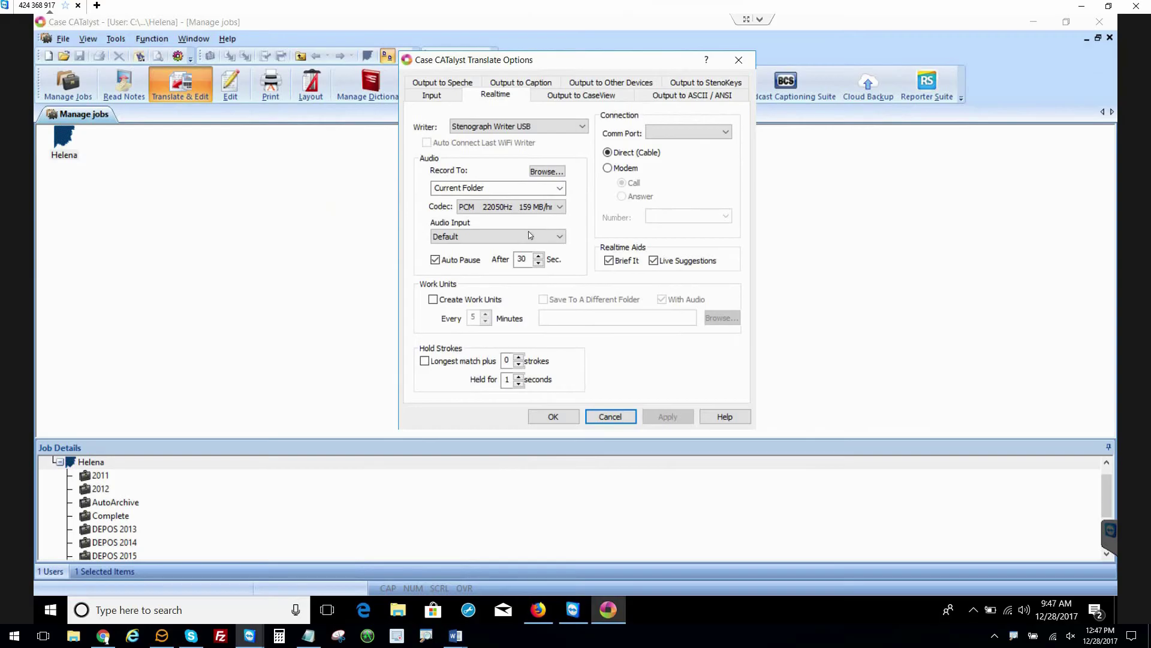
# Set audio input to Microphone Array (Andrea) and keep the PCM 22050Hz (159 MB/hr) codec.
pyautogui.click(499, 255)
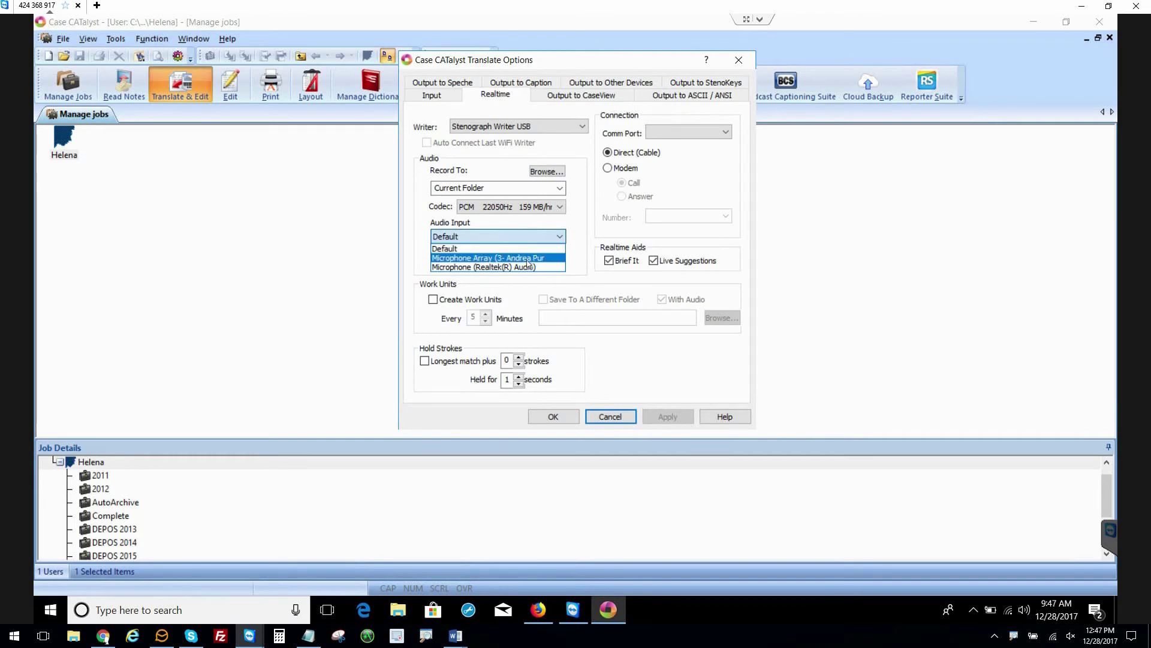
pyautogui.click(527, 258)
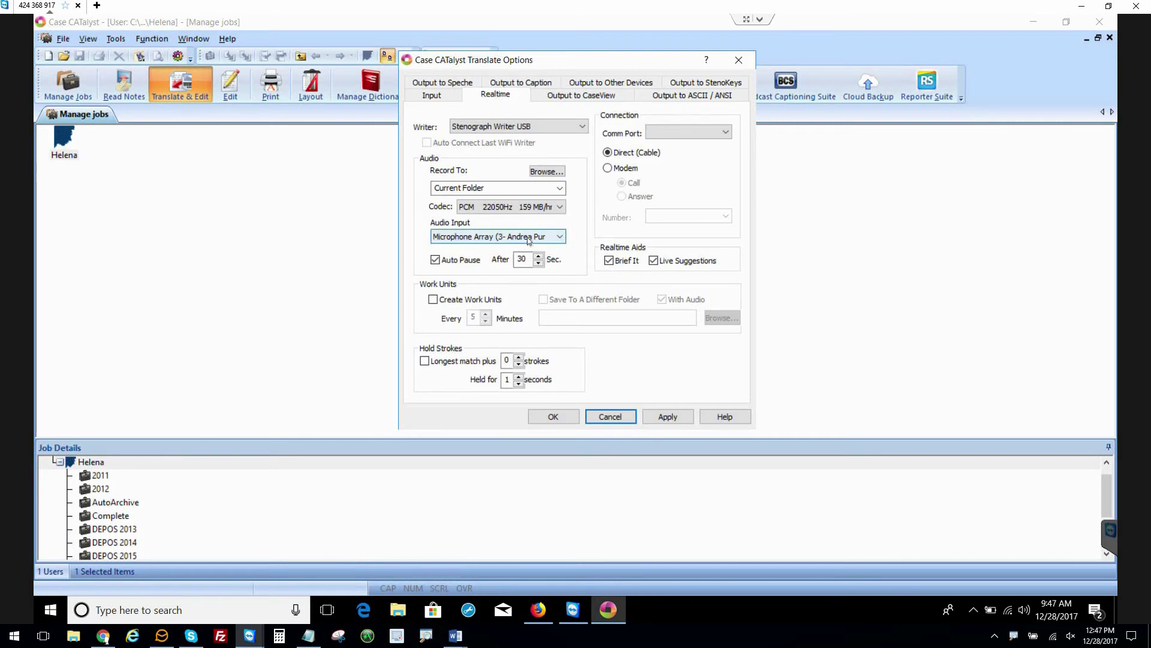
pyautogui.click(487, 210)
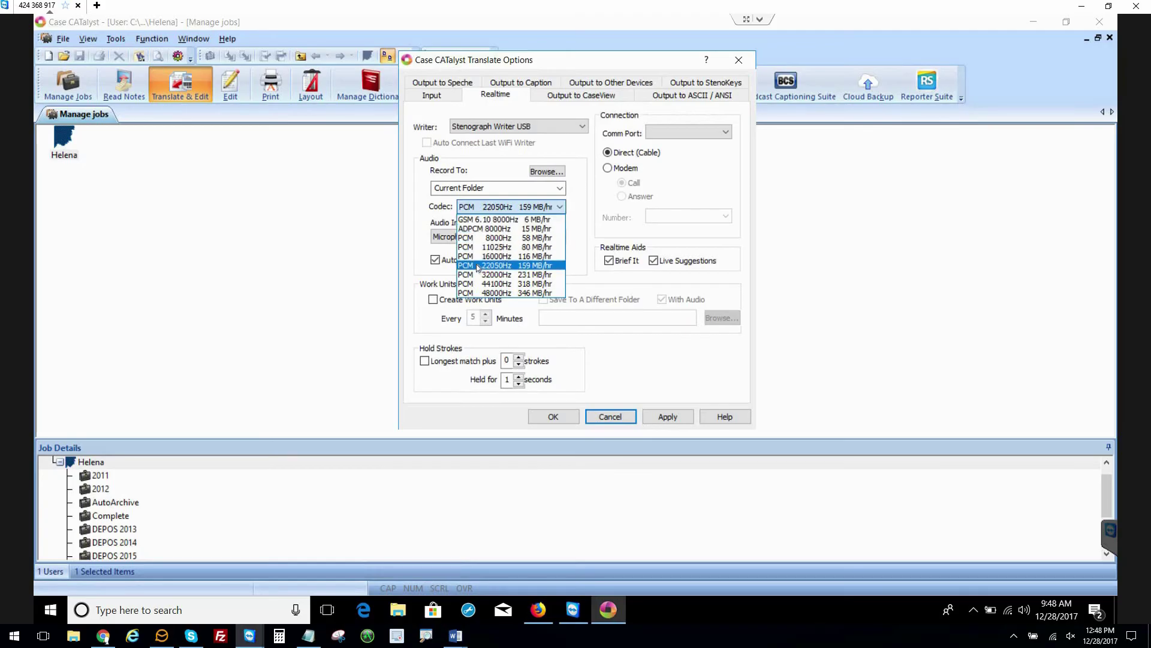
pyautogui.click(478, 266)
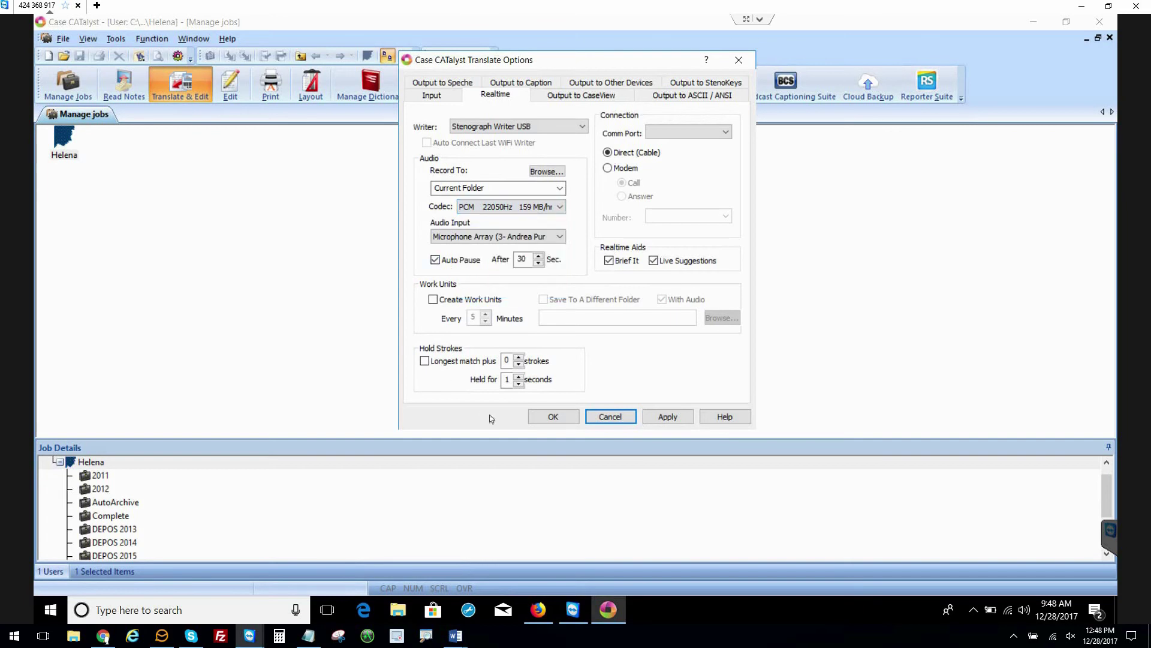
# Accept the realtime settings and start a test job named 12-28T-17, based on 12-08-17.
pyautogui.click(553, 417)
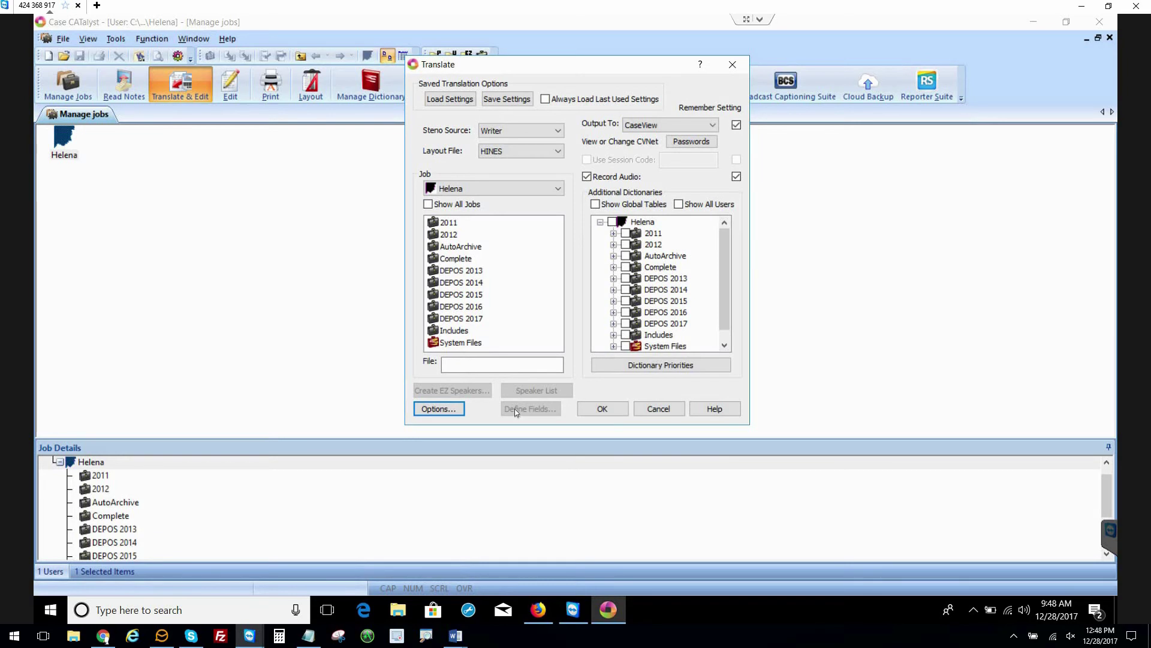
pyautogui.click(503, 364)
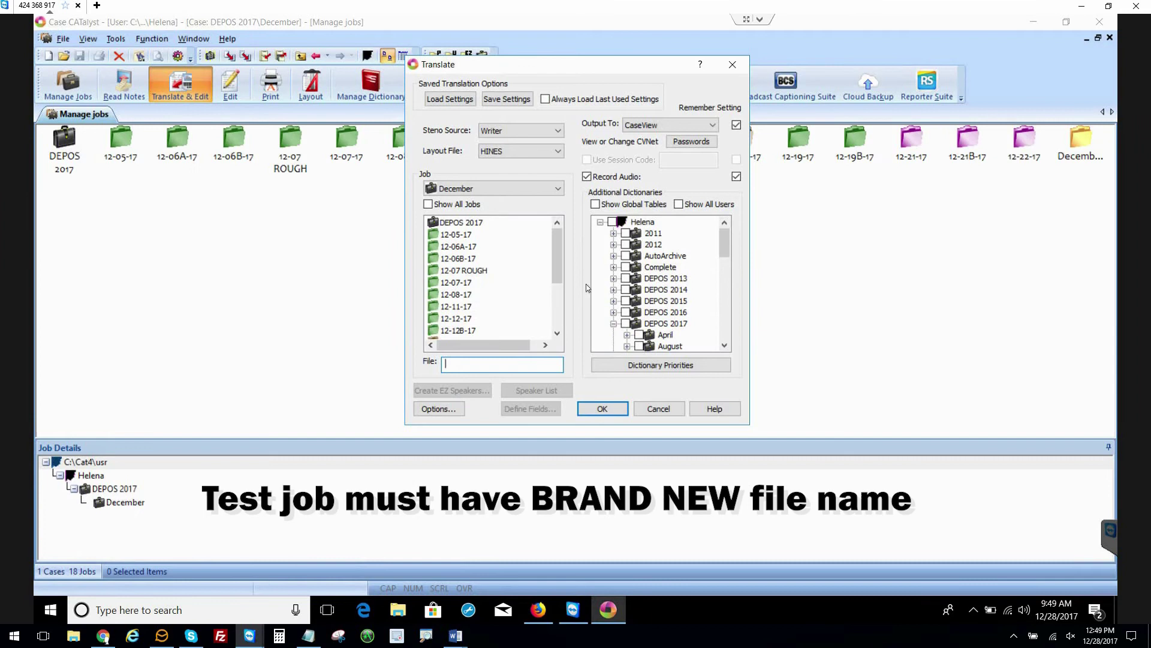
pyautogui.click(456, 294)
pyautogui.press('Tab')
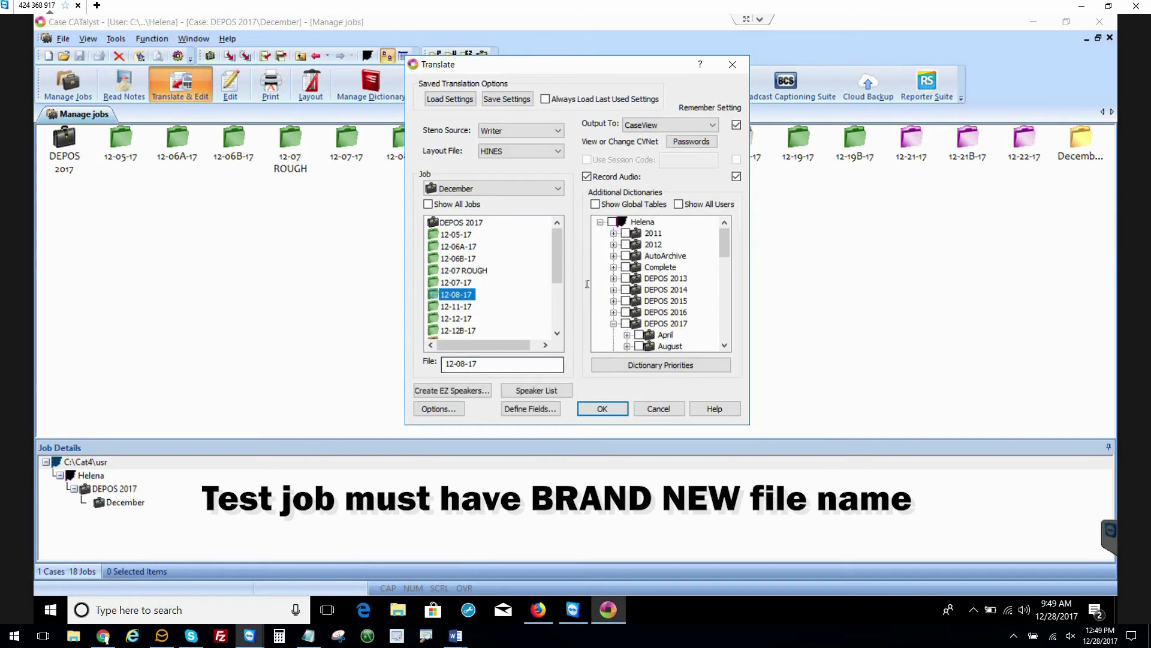
pyautogui.press('BackSpace')
pyautogui.write('28')
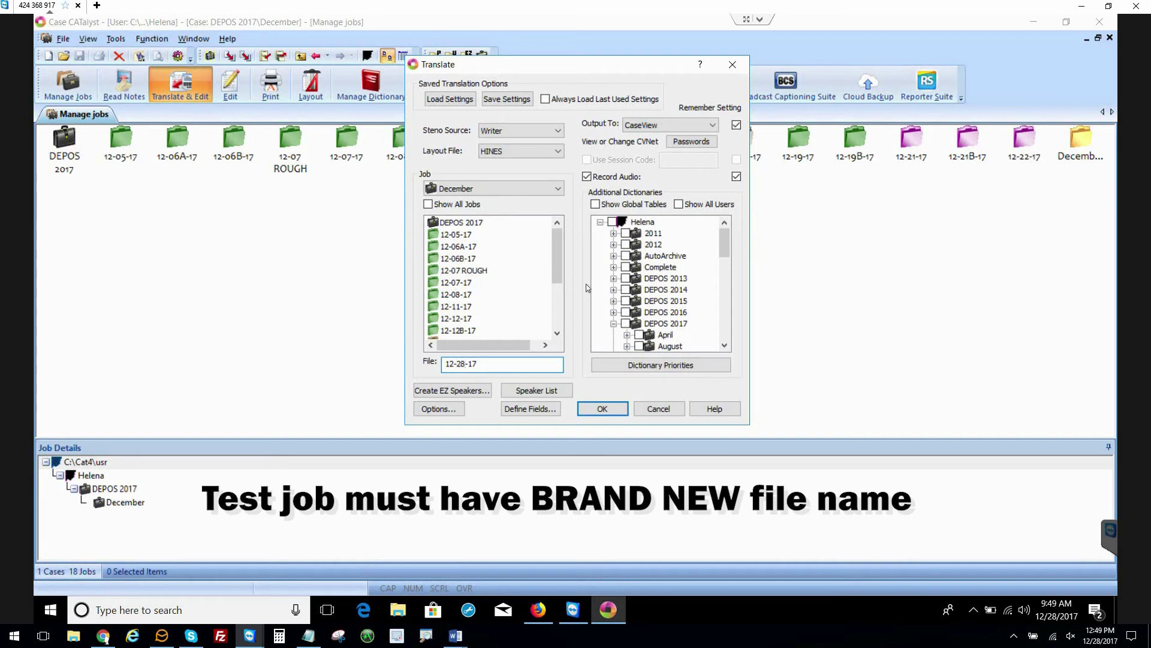
pyautogui.write('T')
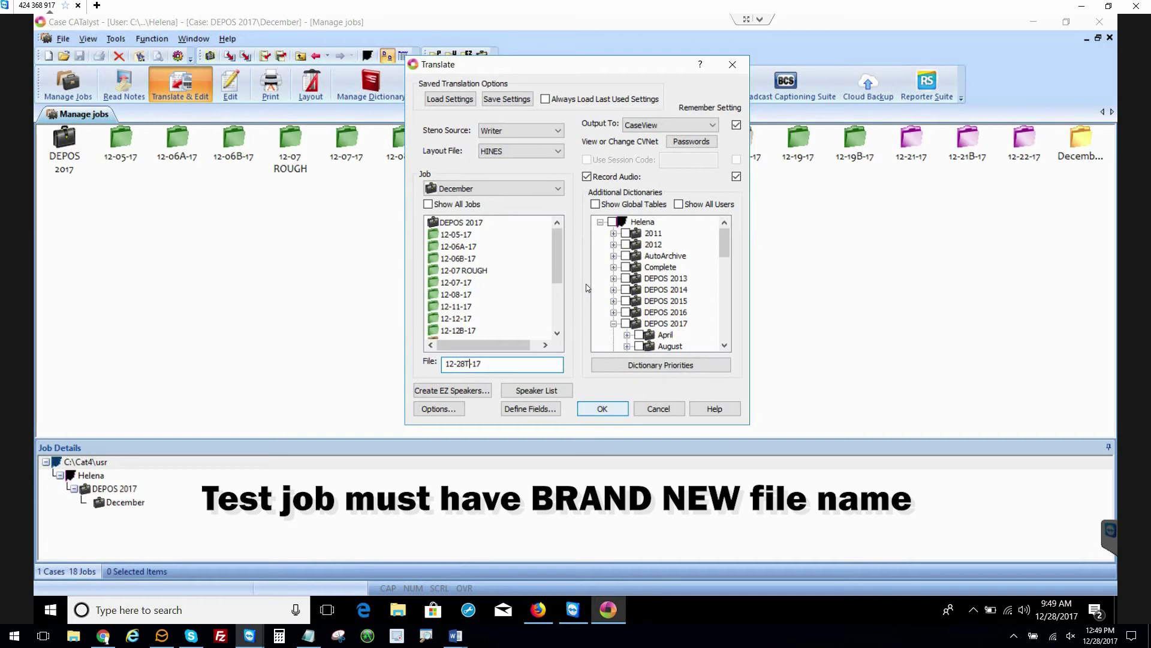
pyautogui.press('Return')
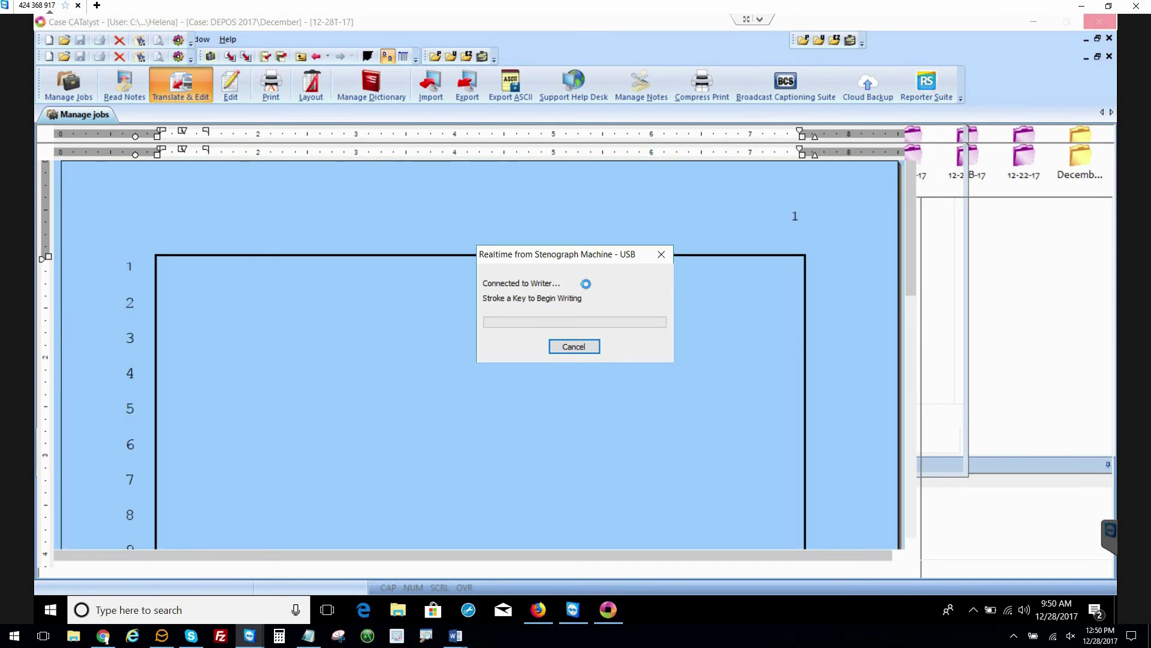
# Write 'Hit a few keys. Testing 123.' in the test job and save it.
pyautogui.write('Hit a few key')
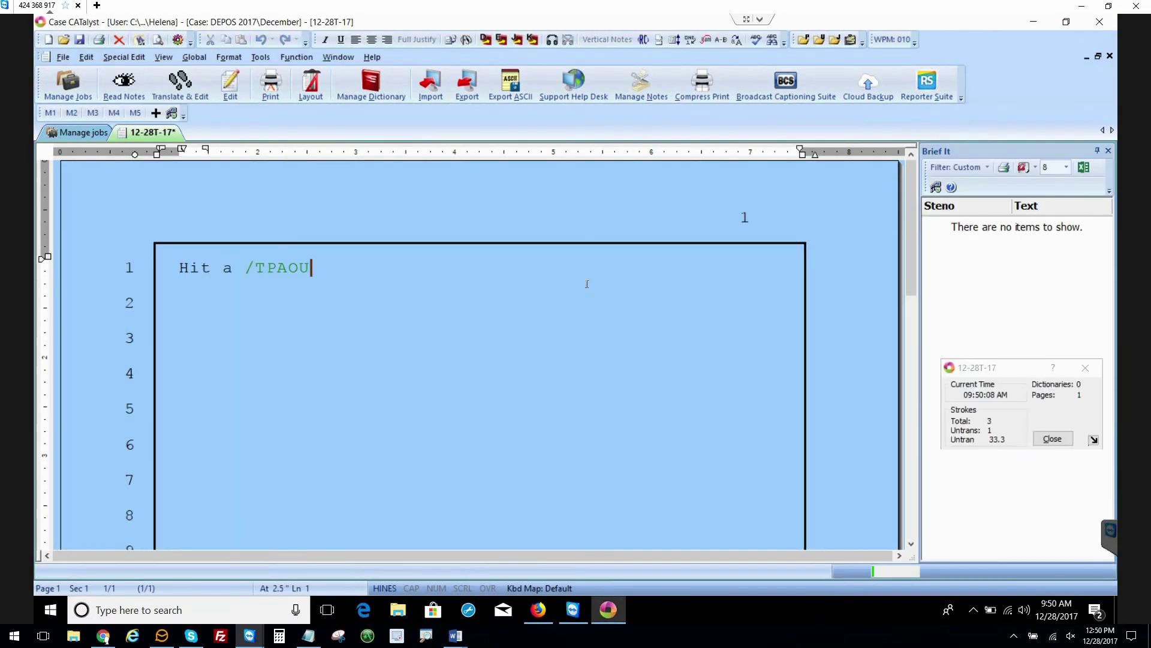
pyautogui.write('s.  Testing 12')
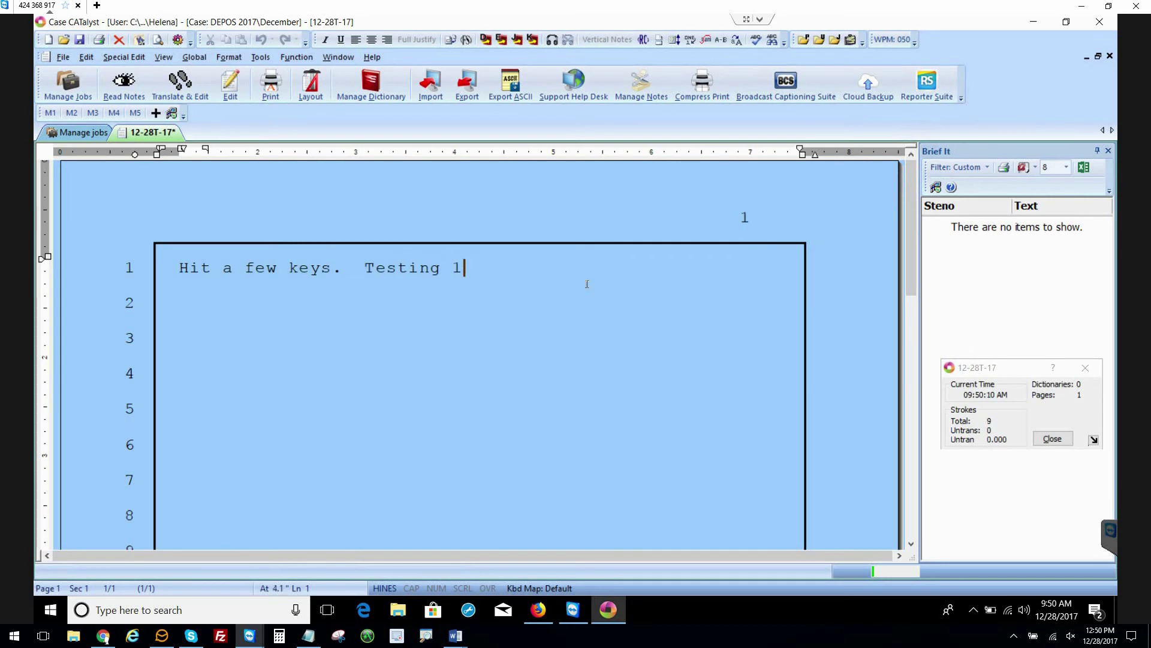
pyautogui.write('3. !')
pyautogui.moveTo(639, 593)
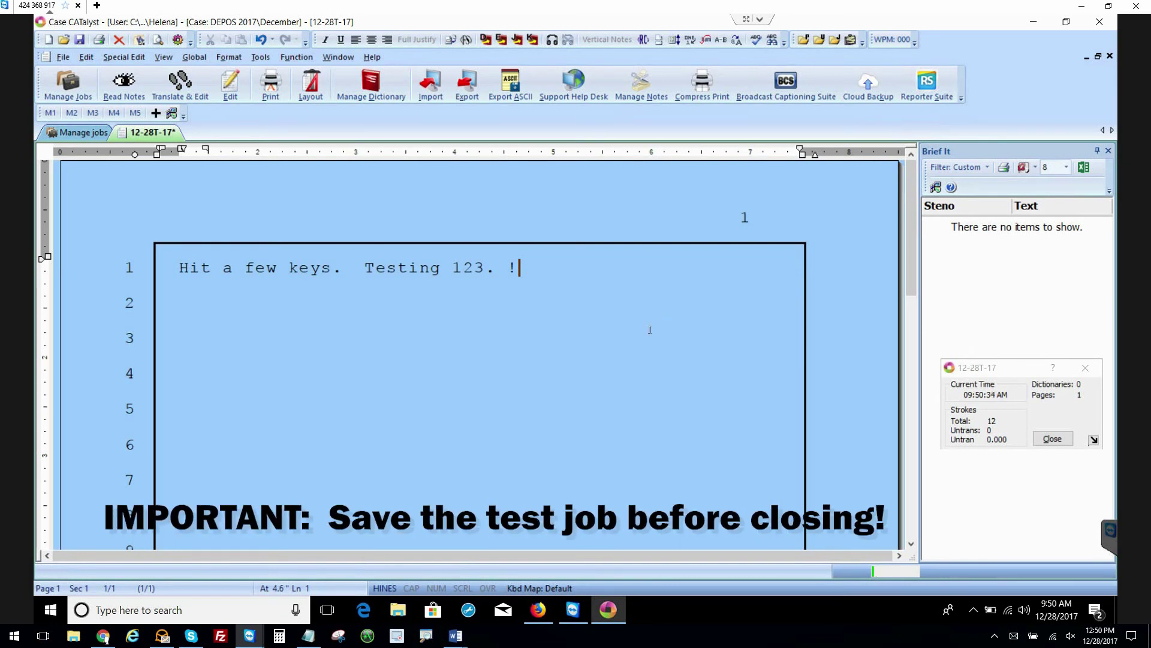
pyautogui.hotkey('ctrl', 's')
# Close the 12-28T-17 test job, confirming the save prompt.
pyautogui.hotkey('ctrl', 'F4')
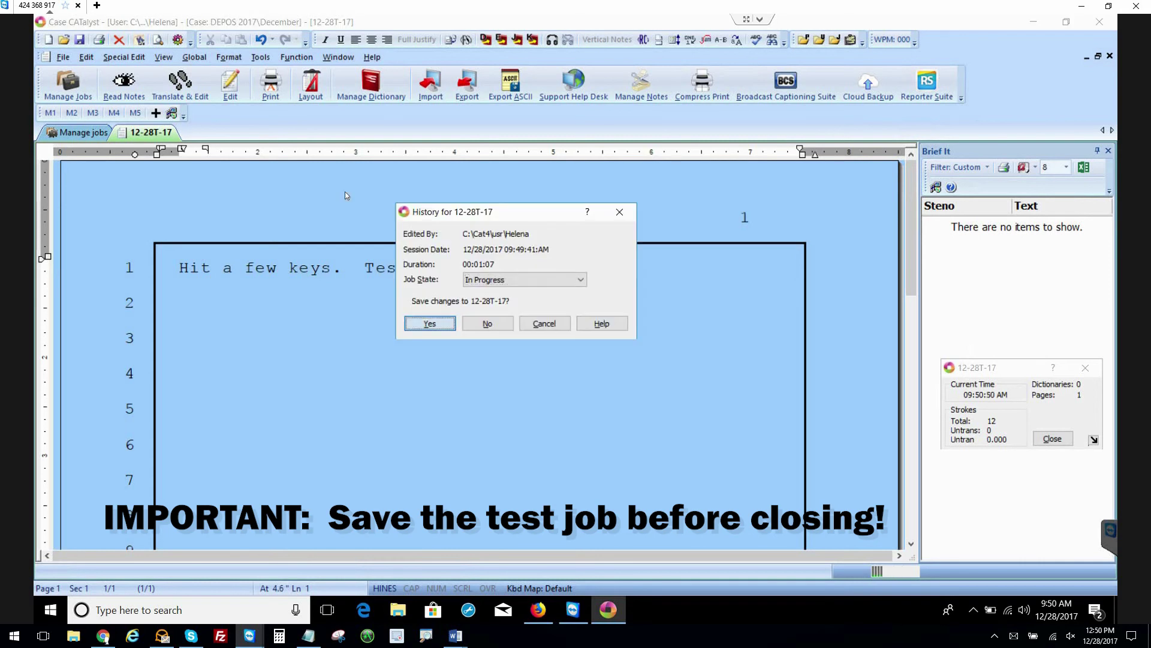
pyautogui.press('Return')
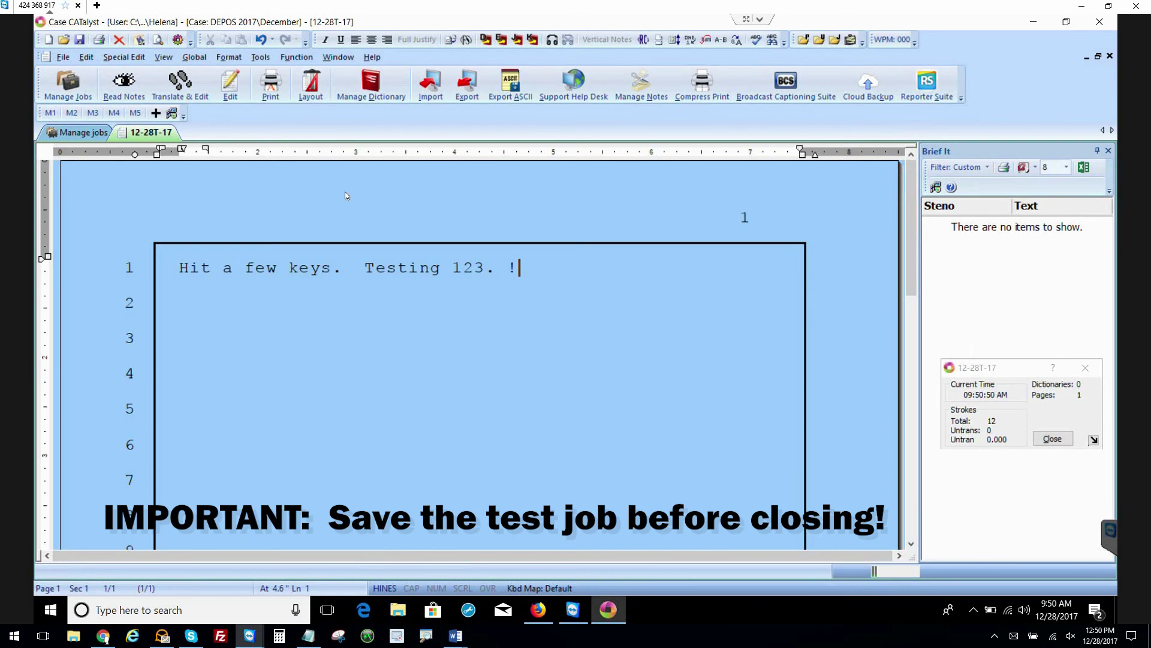
pyautogui.hotkey('ctrl', 'F4')
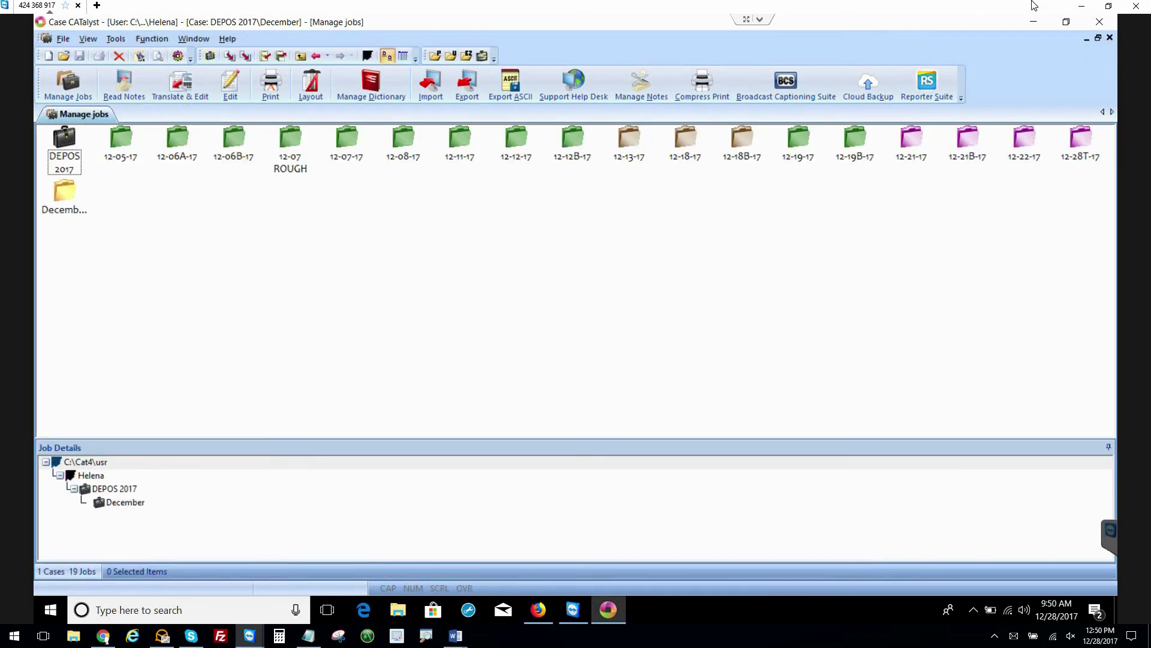
# Relaunch Case CATalyst, reopen the Realtime translate options, and search Start for Snipping Tool.
pyautogui.click(1099, 22)
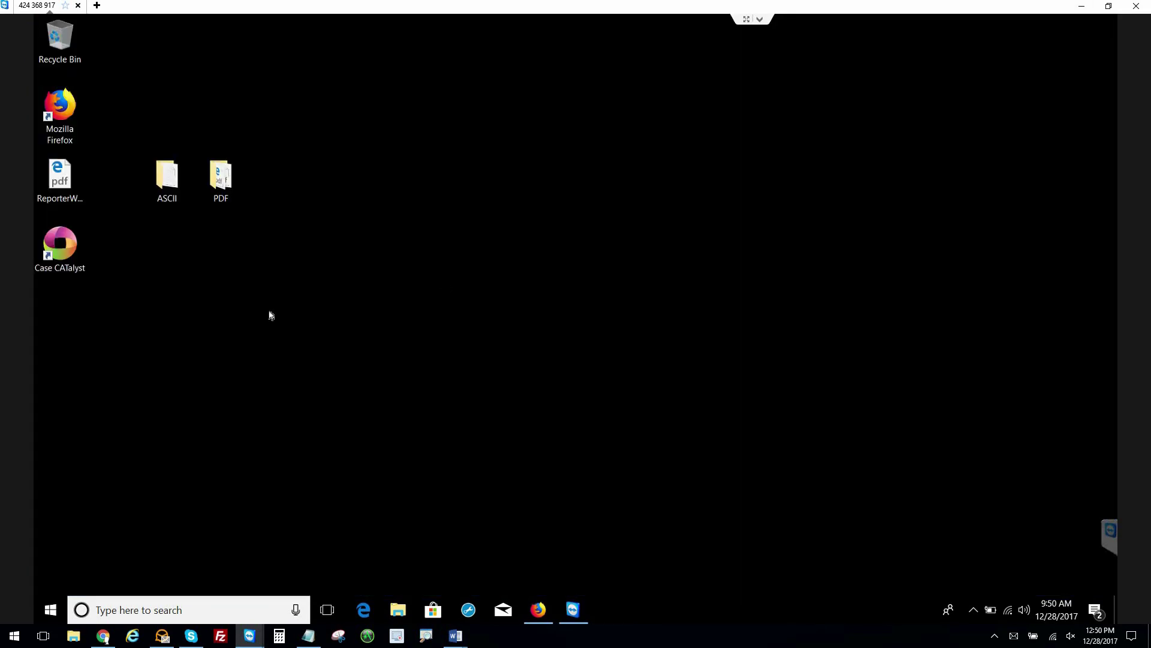
pyautogui.doubleClick(76, 250)
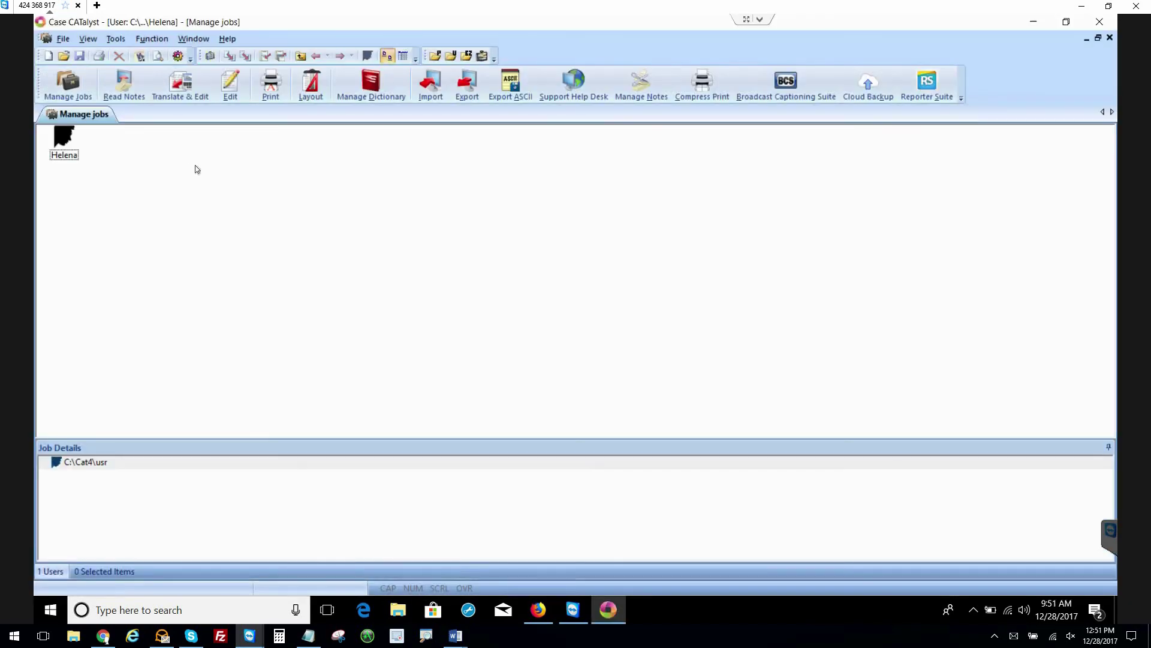
pyautogui.click(183, 93)
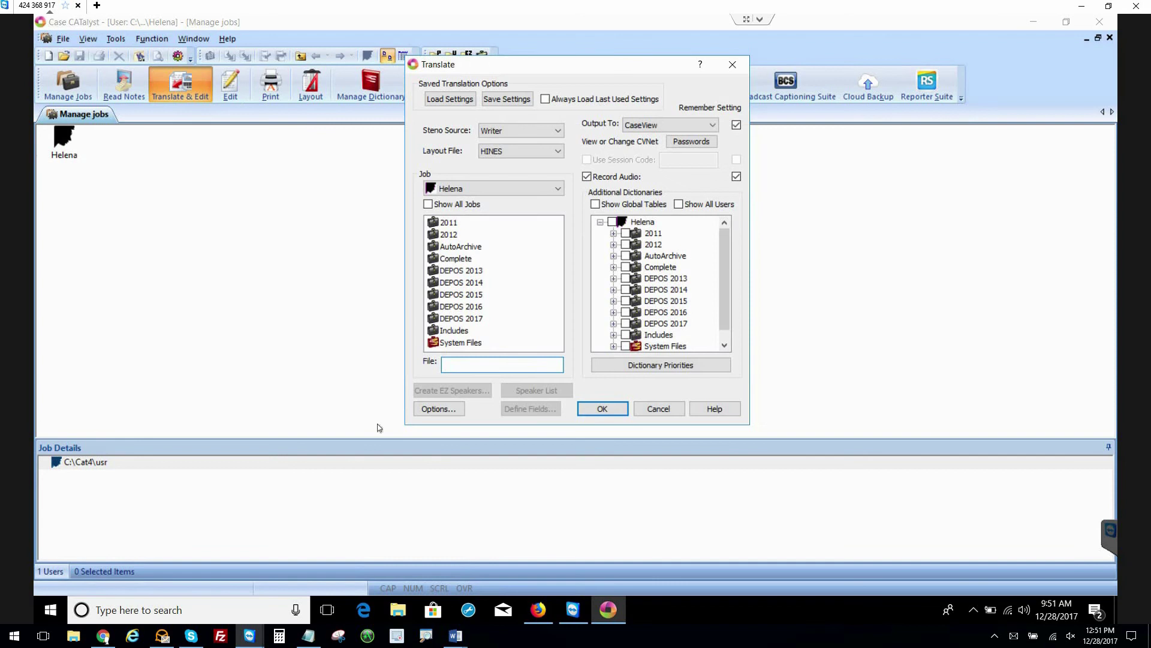
pyautogui.click(439, 409)
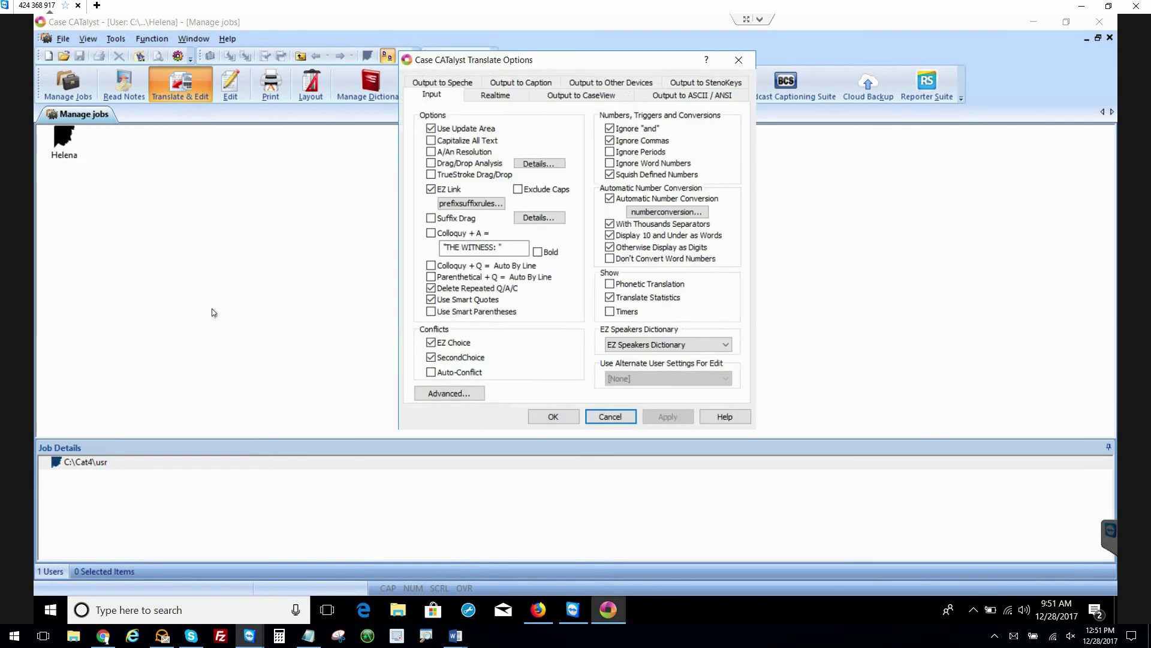
pyautogui.click(505, 92)
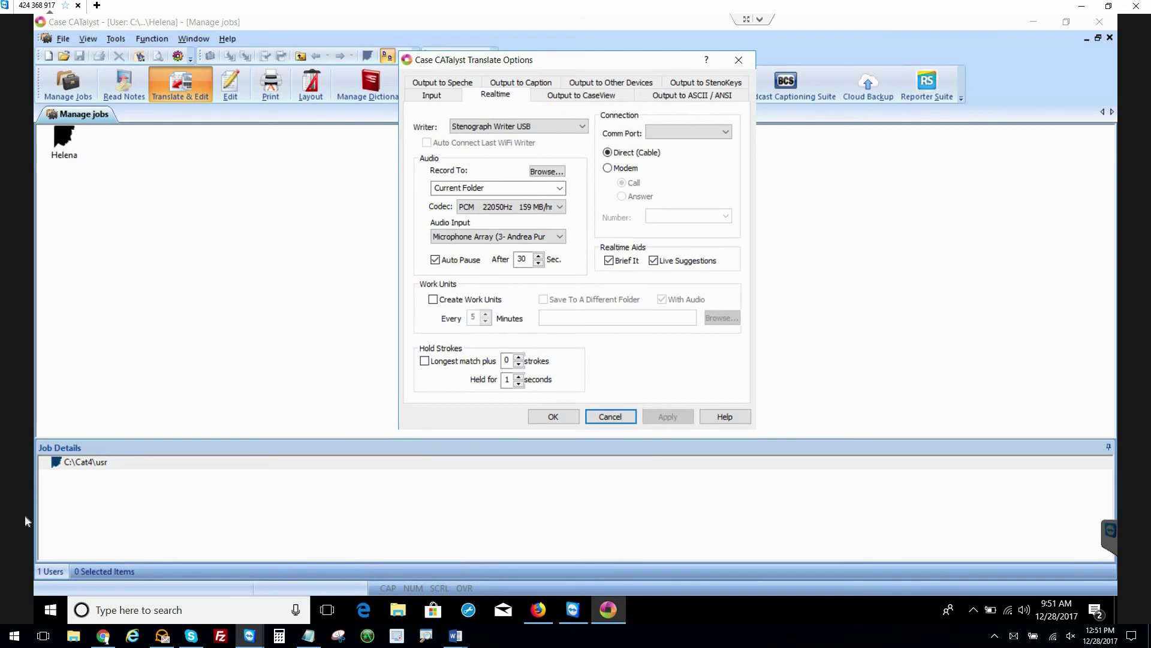
pyautogui.click(48, 614)
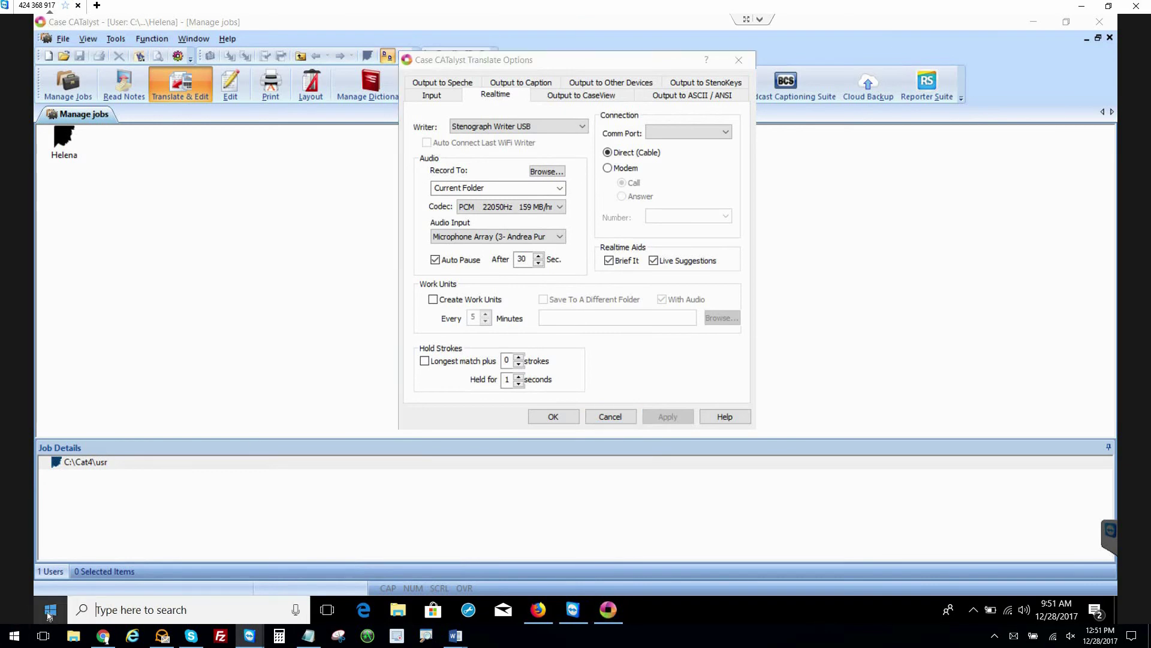
pyautogui.write('snippi')
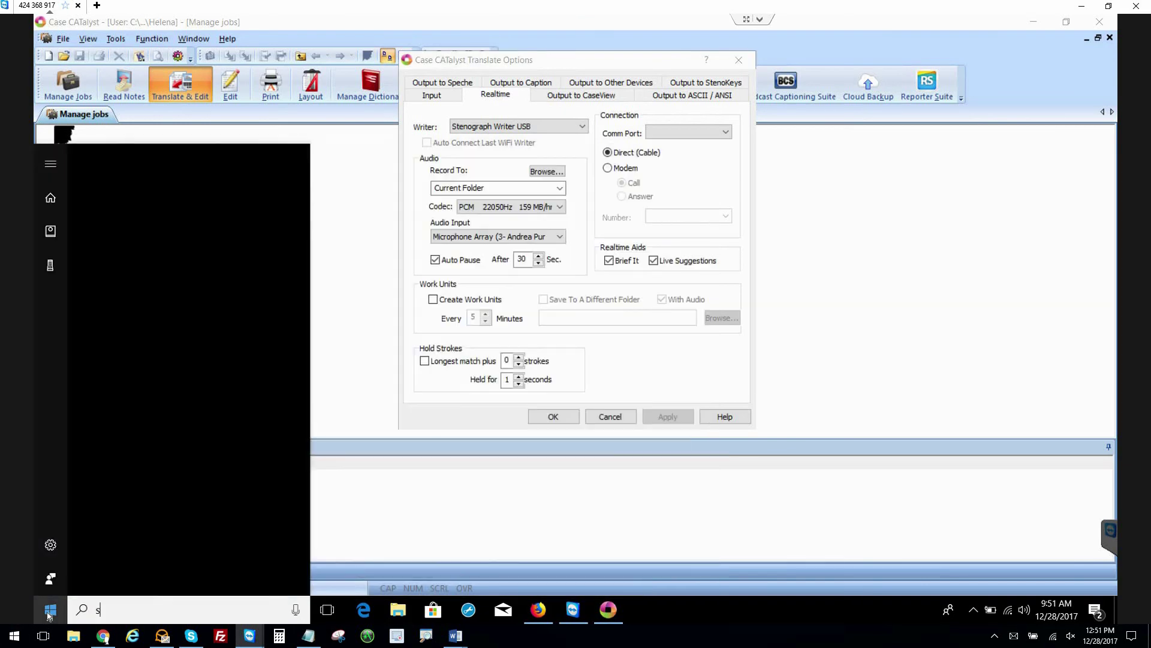
# Snip the Translate Options dialog and circle the writer and audio settings in ink.
pyautogui.click(189, 237)
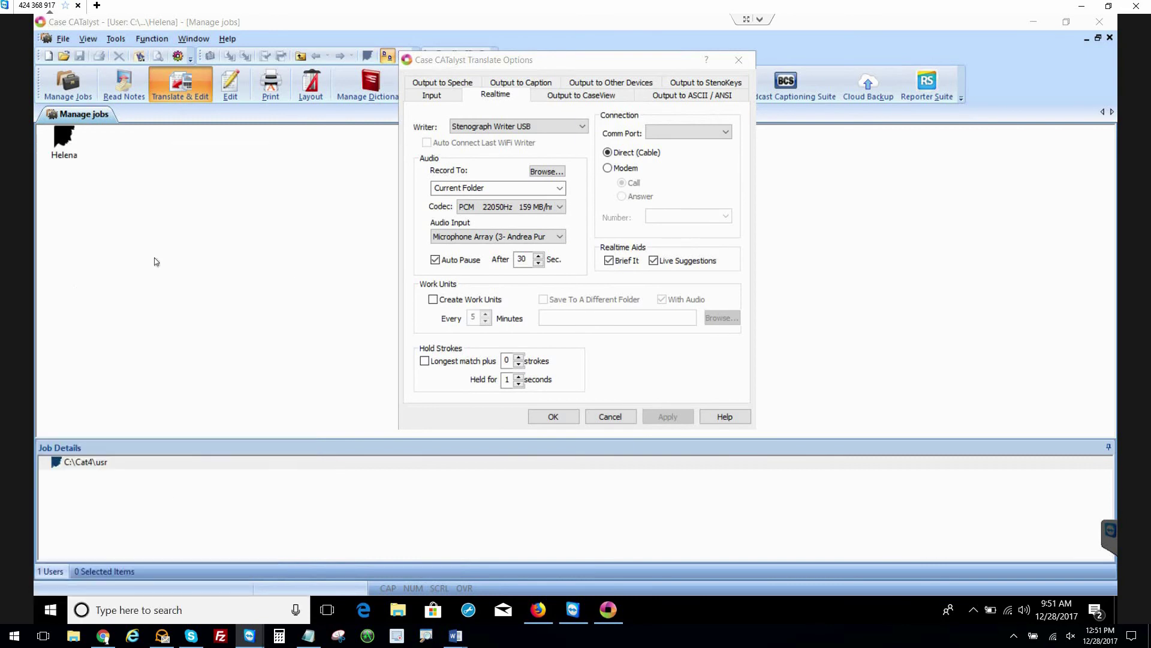
pyautogui.moveTo(555, 159); pyautogui.dragTo(822, 116)
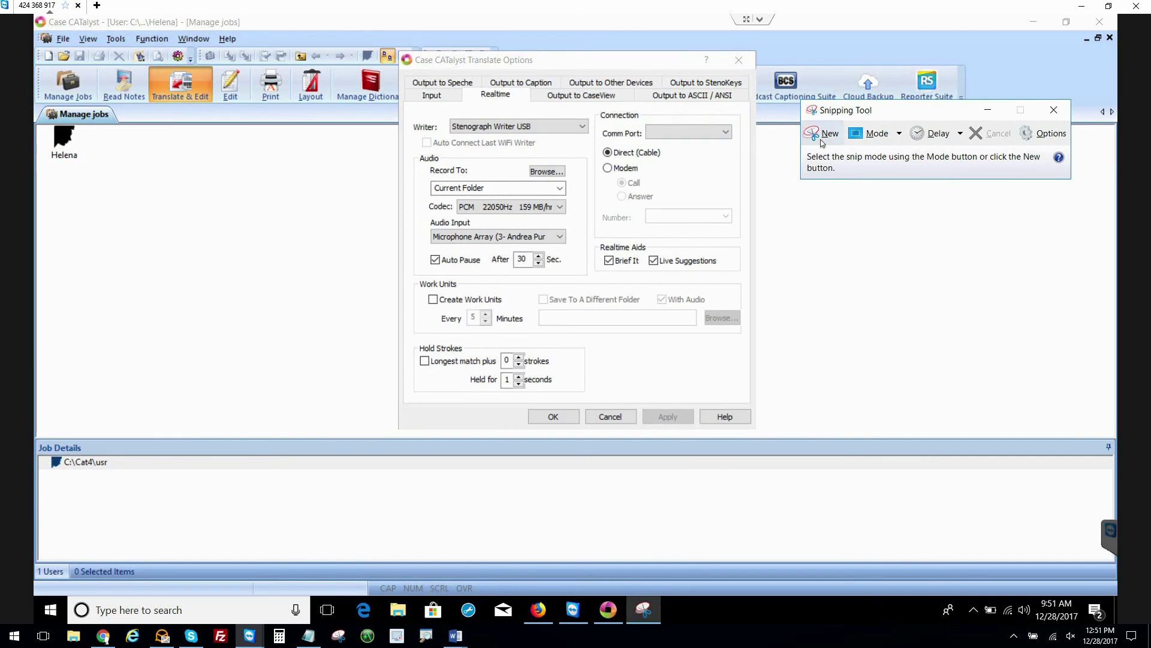
pyautogui.click(783, 137)
pyautogui.moveTo(400, 52); pyautogui.dragTo(756, 433)
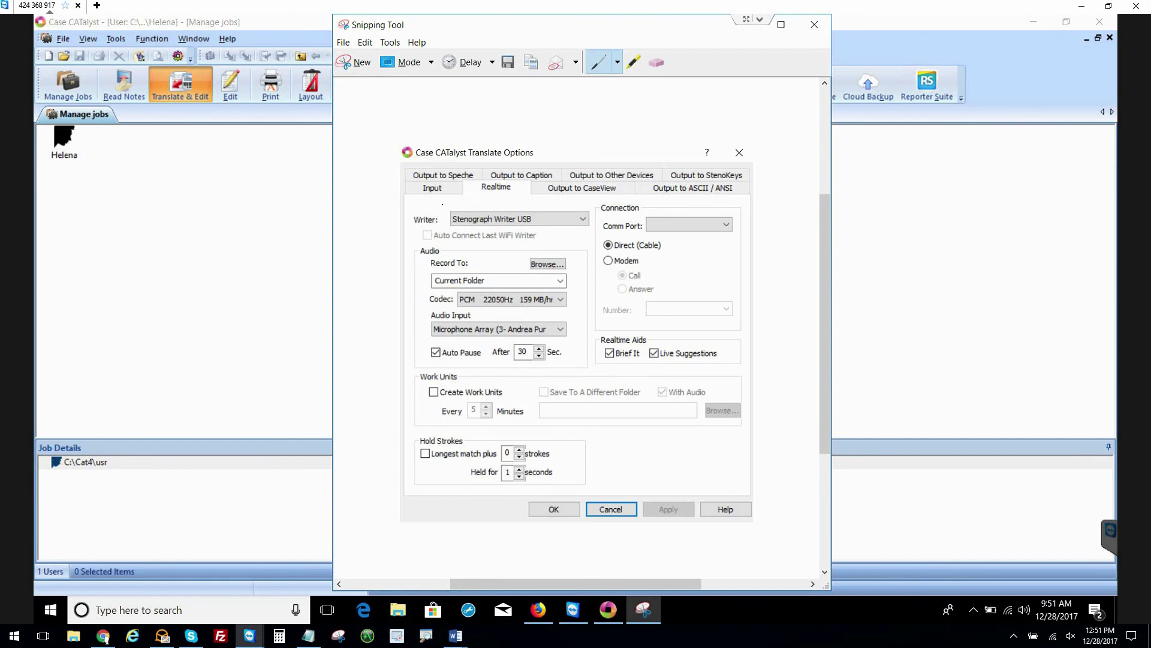
pyautogui.moveTo(441, 204)
pyautogui.mouseDown()
pyautogui.moveTo(421, 202)
pyautogui.moveTo(397, 234)
pyautogui.moveTo(400, 314)
pyautogui.moveTo(419, 356)
pyautogui.moveTo(567, 364)
pyautogui.moveTo(594, 328)
pyautogui.moveTo(595, 208)
pyautogui.moveTo(433, 203)
pyautogui.mouseUp()
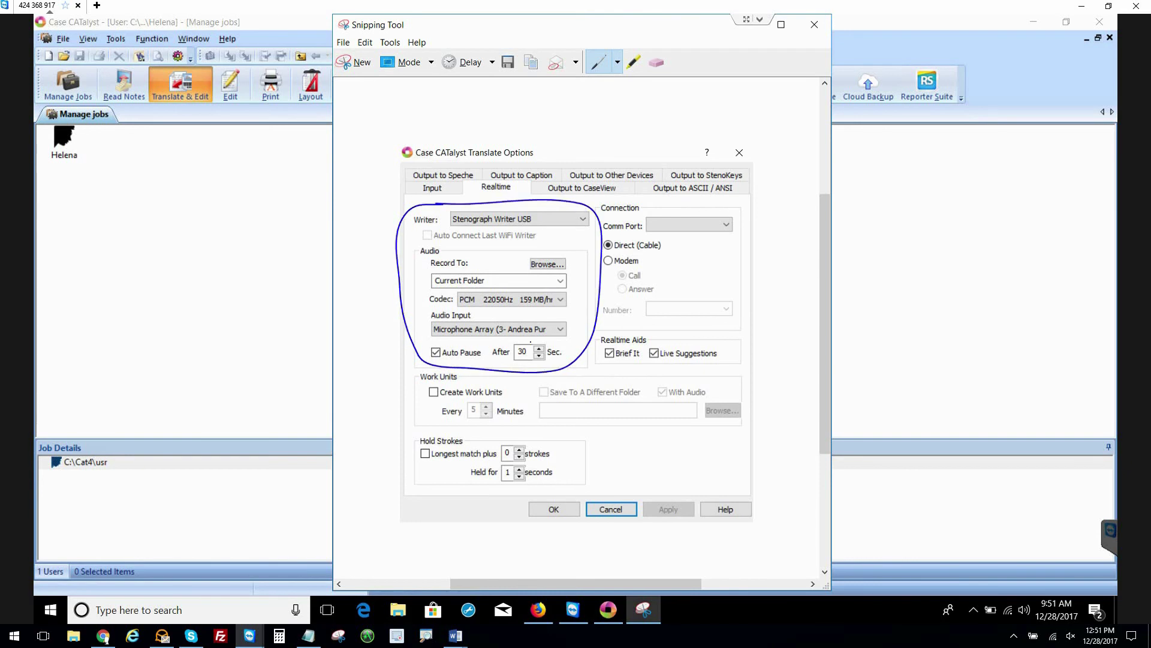
# Save the snip to the Desktop as soundpro-casecat-settings.
pyautogui.click(508, 62)
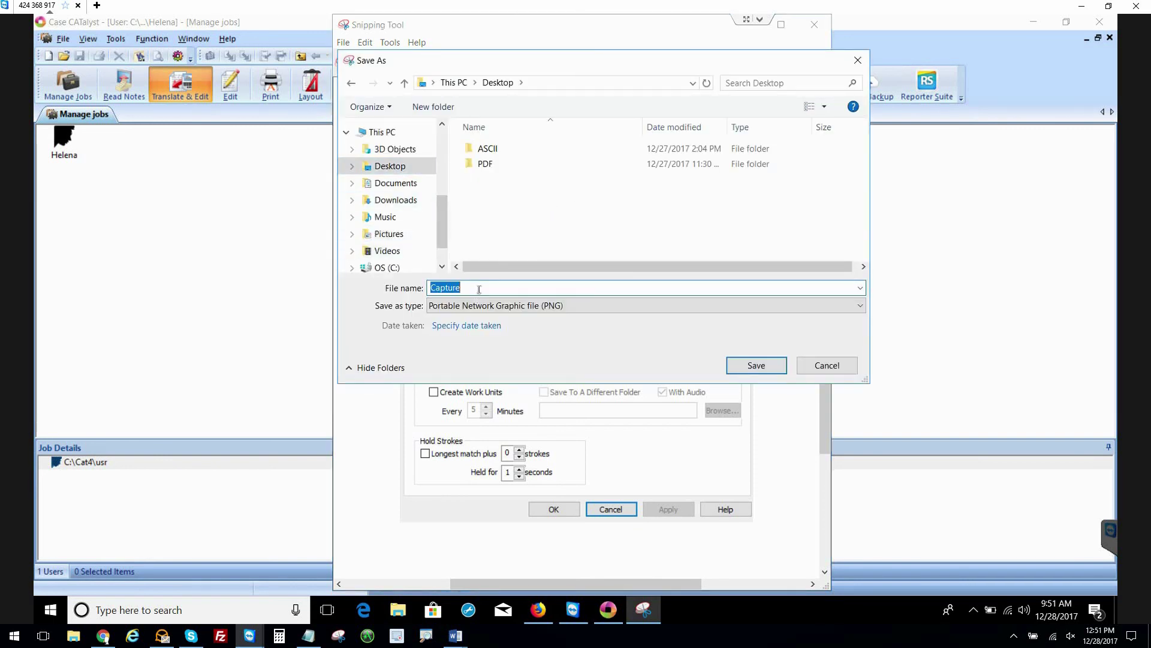
pyautogui.write('soundpro-casecat-settings')
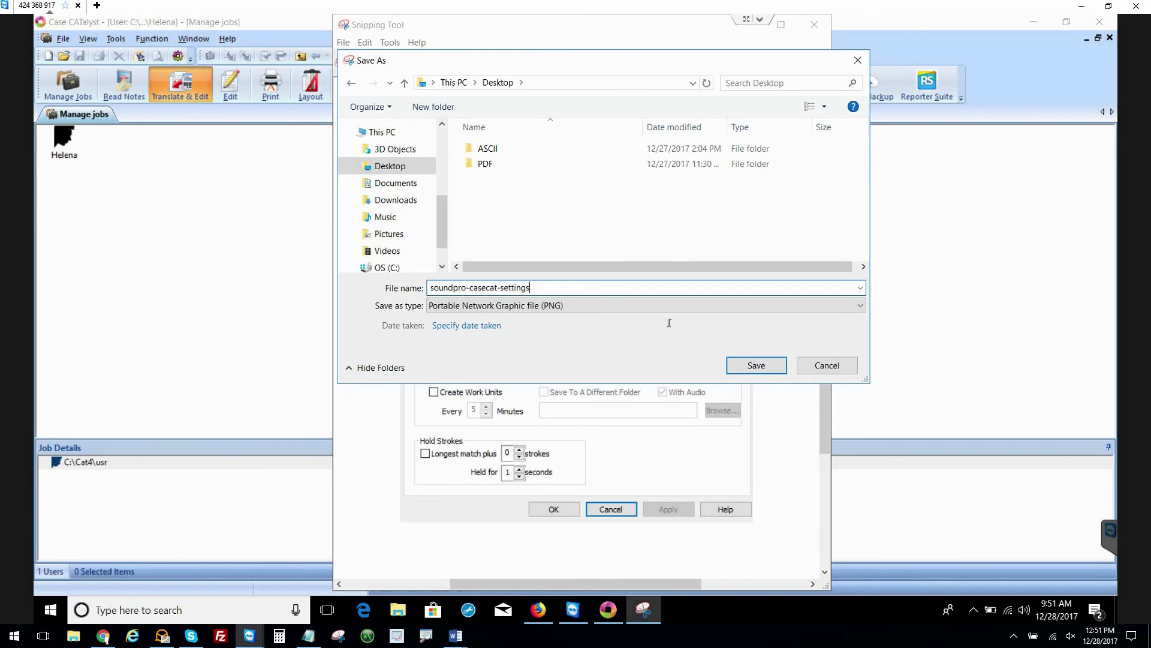
pyautogui.click(741, 369)
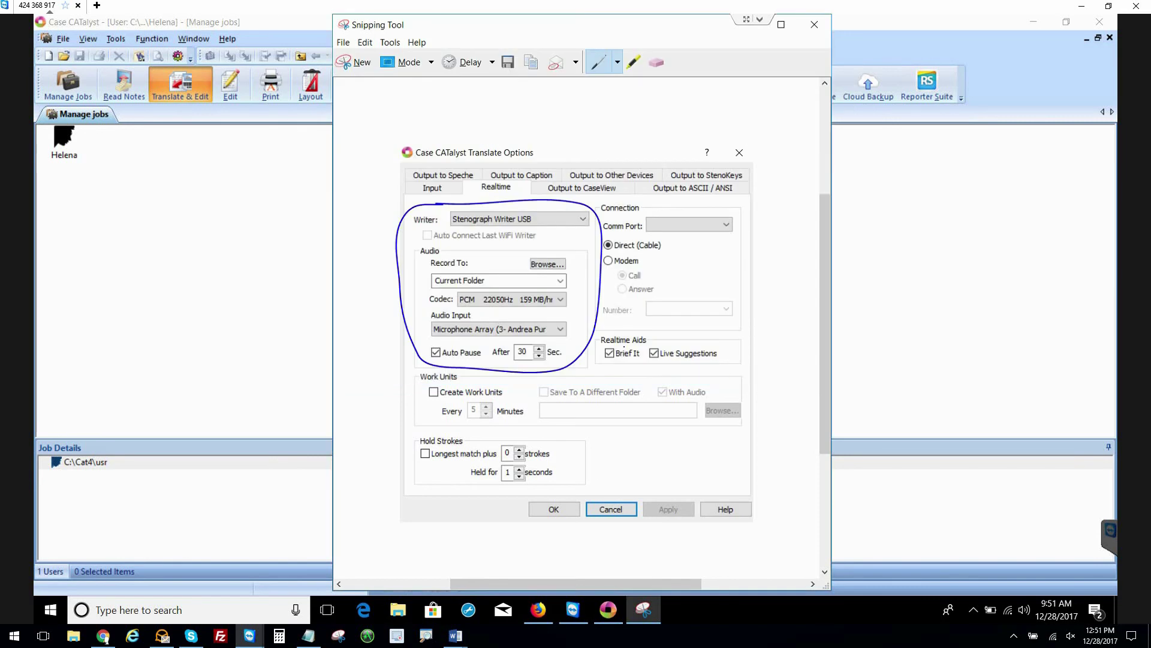
# Close Snipping Tool and the Translate Options dialog.
pyautogui.click(812, 25)
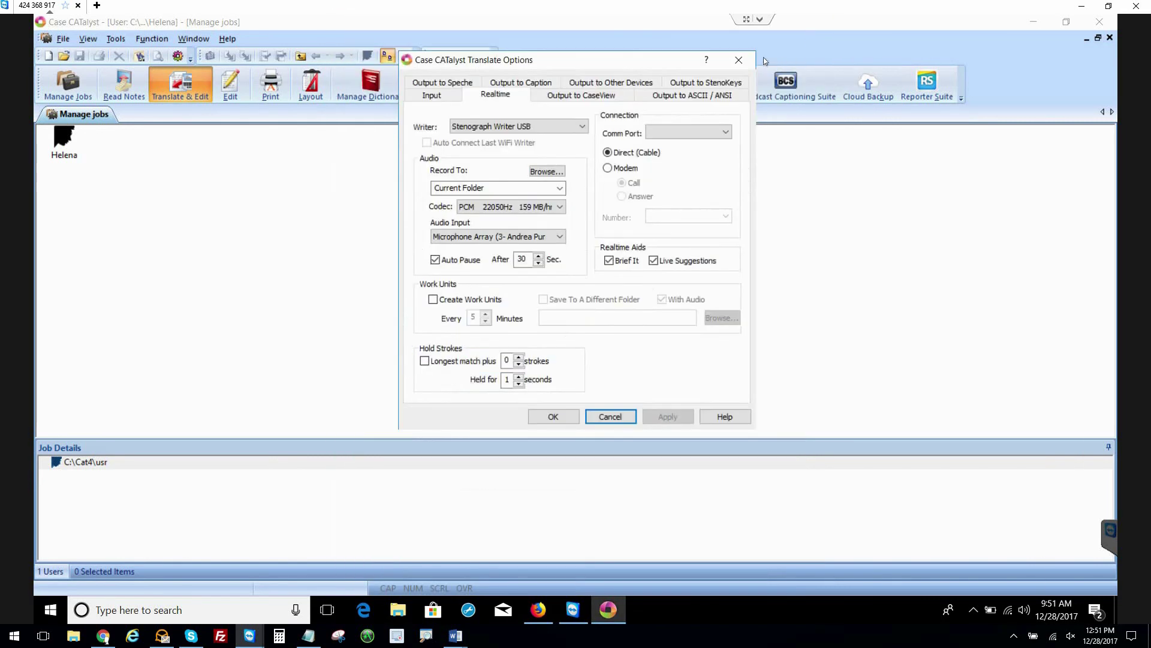
pyautogui.click(740, 60)
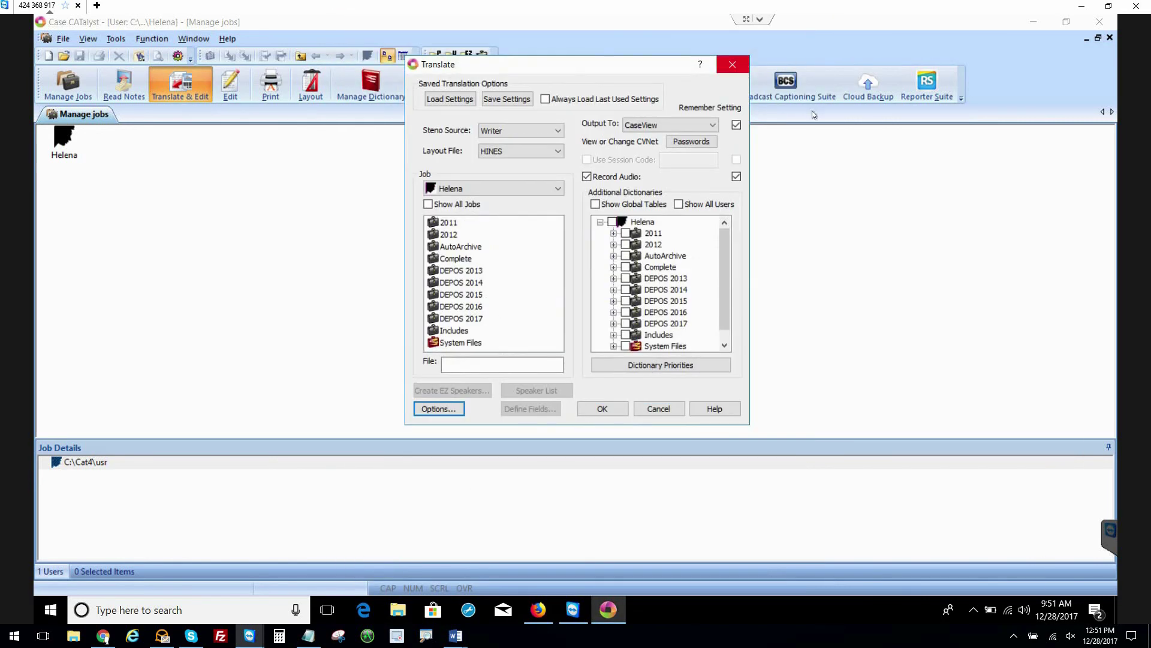